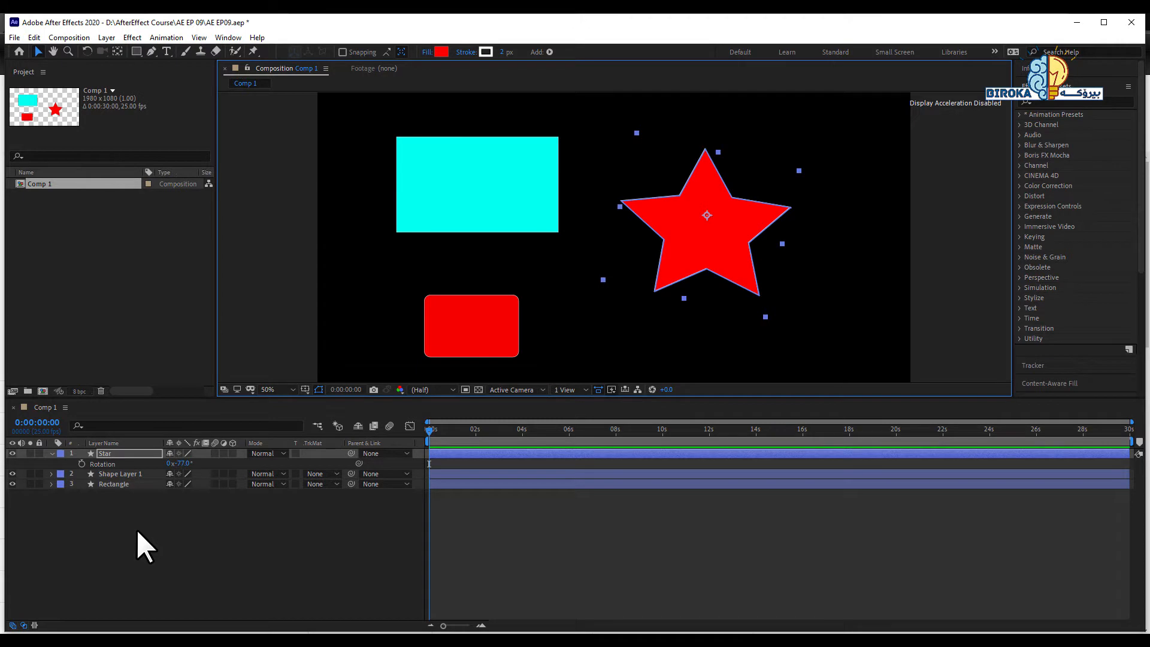
Step: Expand the Star layer's Transform properties, go through Position, Rotation and Opacity, and shrink the star to about 97.6, 106.1%
{"action": "left_click", "coordinate": [52, 454]}
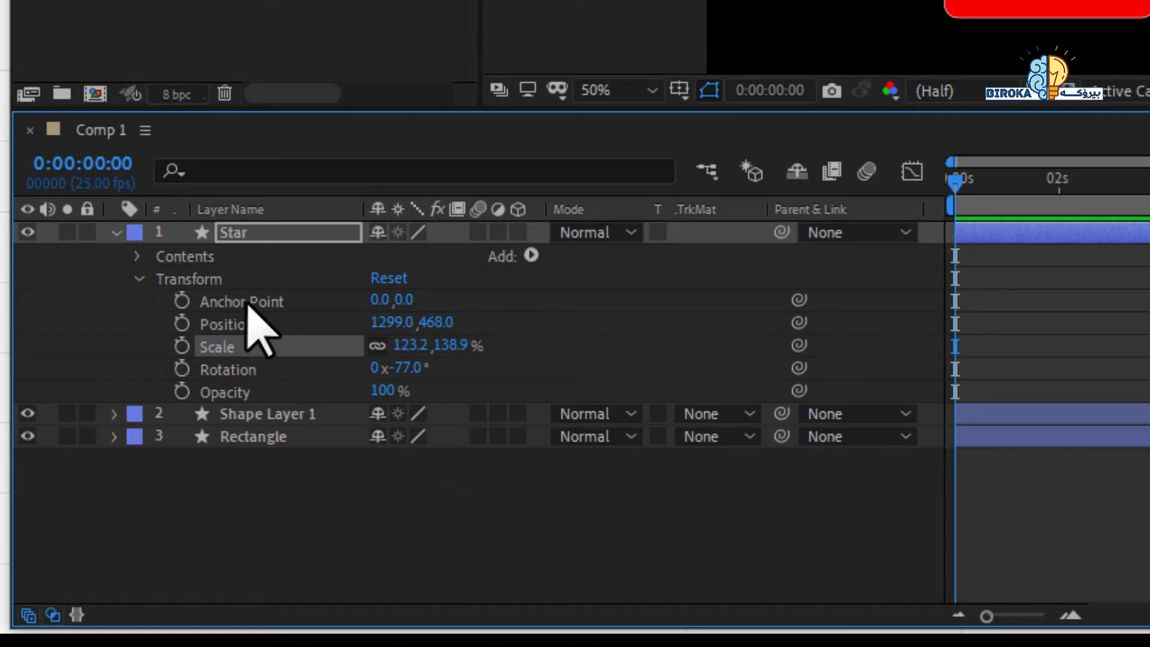
{"action": "left_click", "coordinate": [244, 324]}
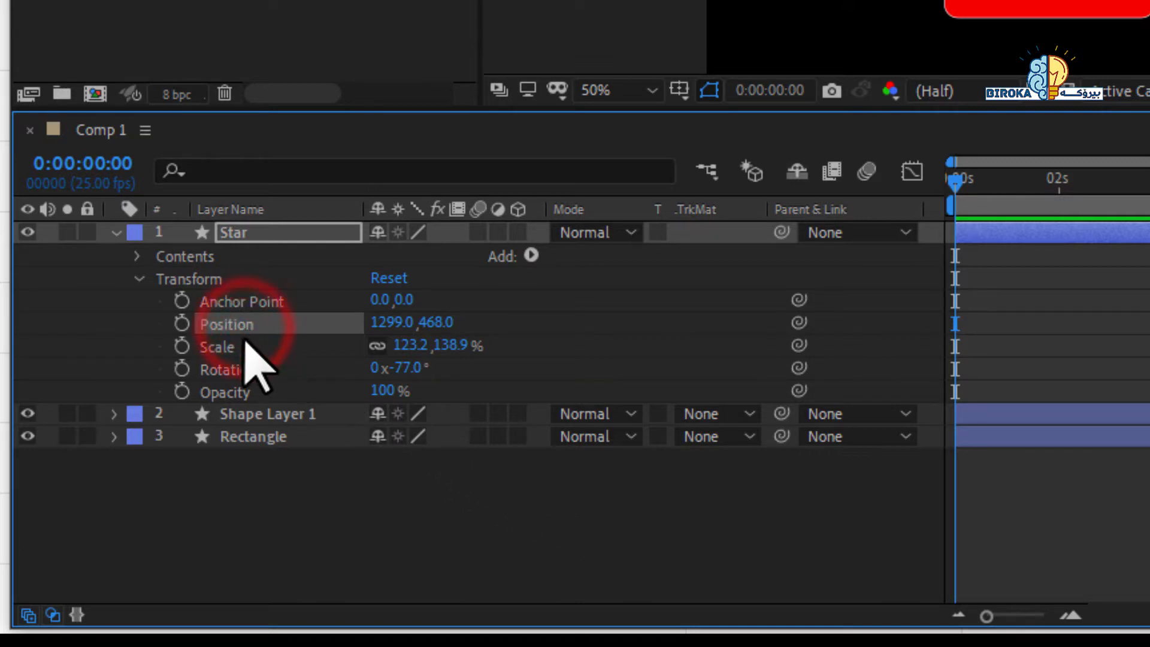
{"action": "left_click", "coordinate": [238, 368]}
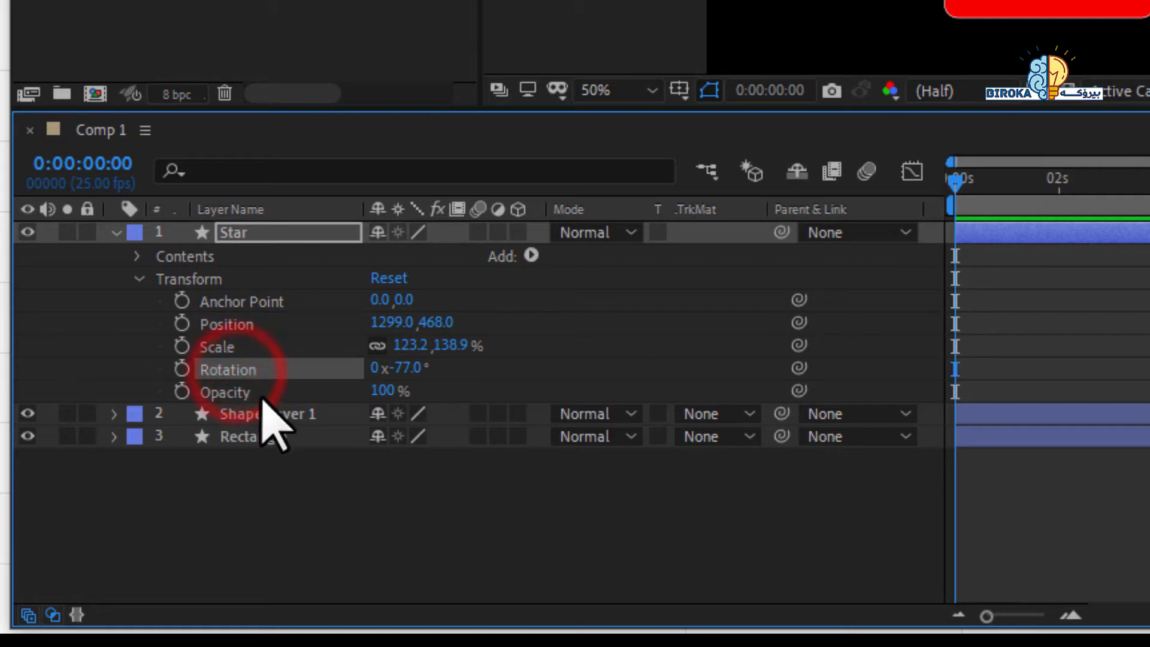
{"action": "left_click", "coordinate": [238, 396]}
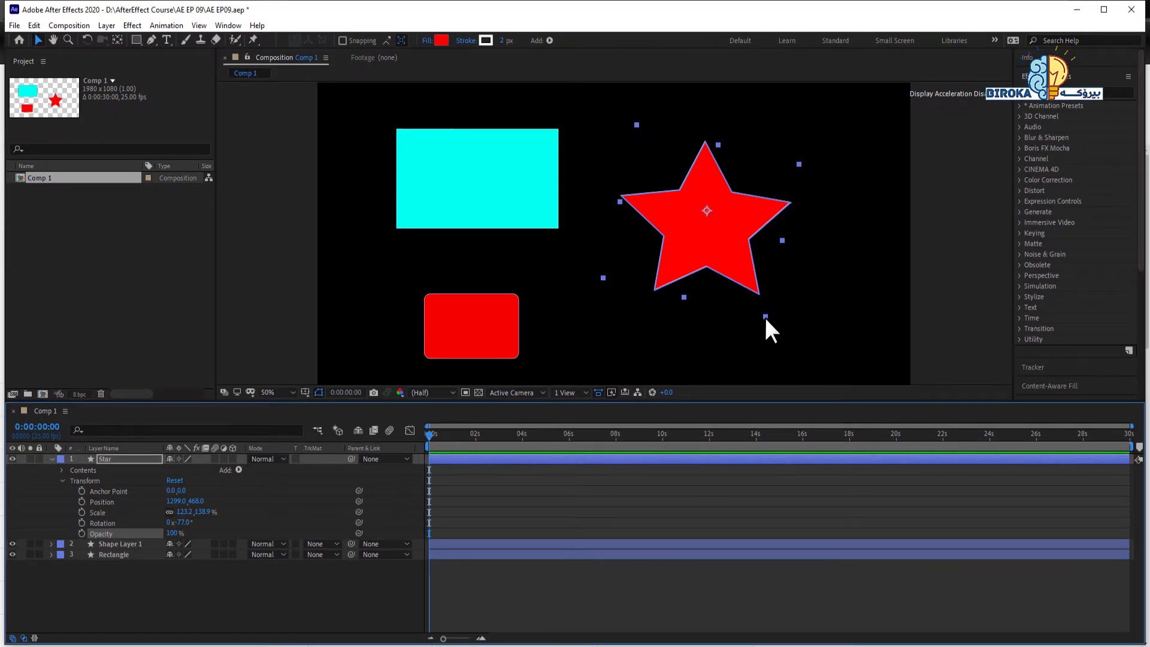
{"action": "left_click_drag", "start_coordinate": [765, 317], "coordinate": [751, 294]}
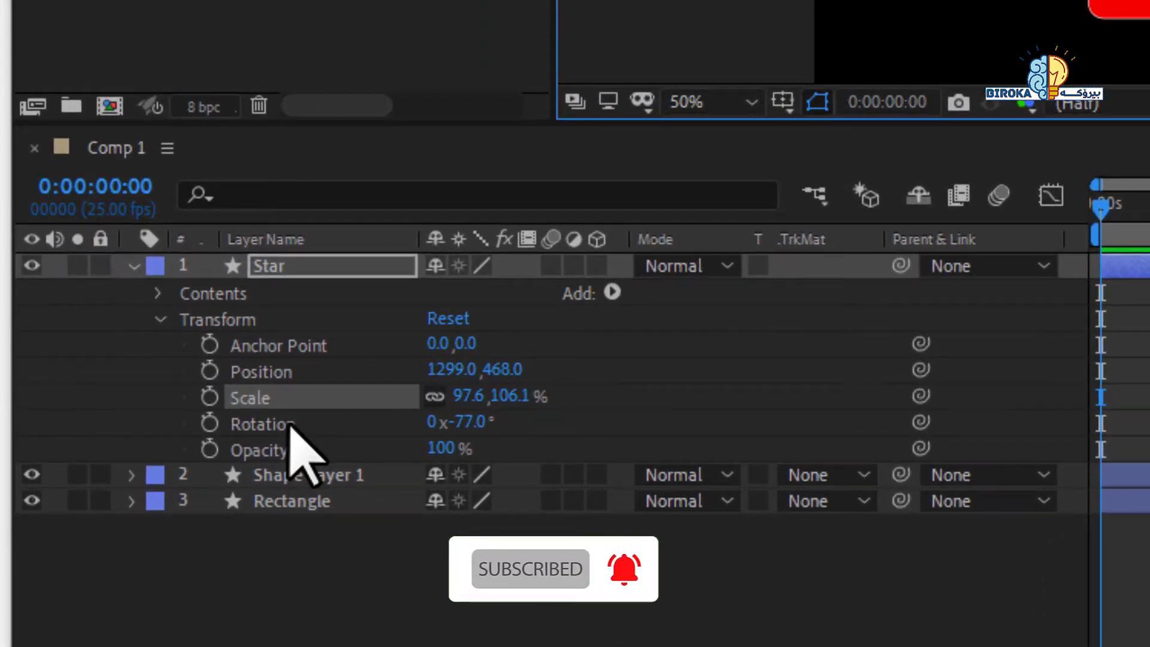
Step: Lower the Star layer's opacity gradually to 0%, then deselect the layer to inspect the composition without its outline
{"action": "left_click", "coordinate": [266, 455]}
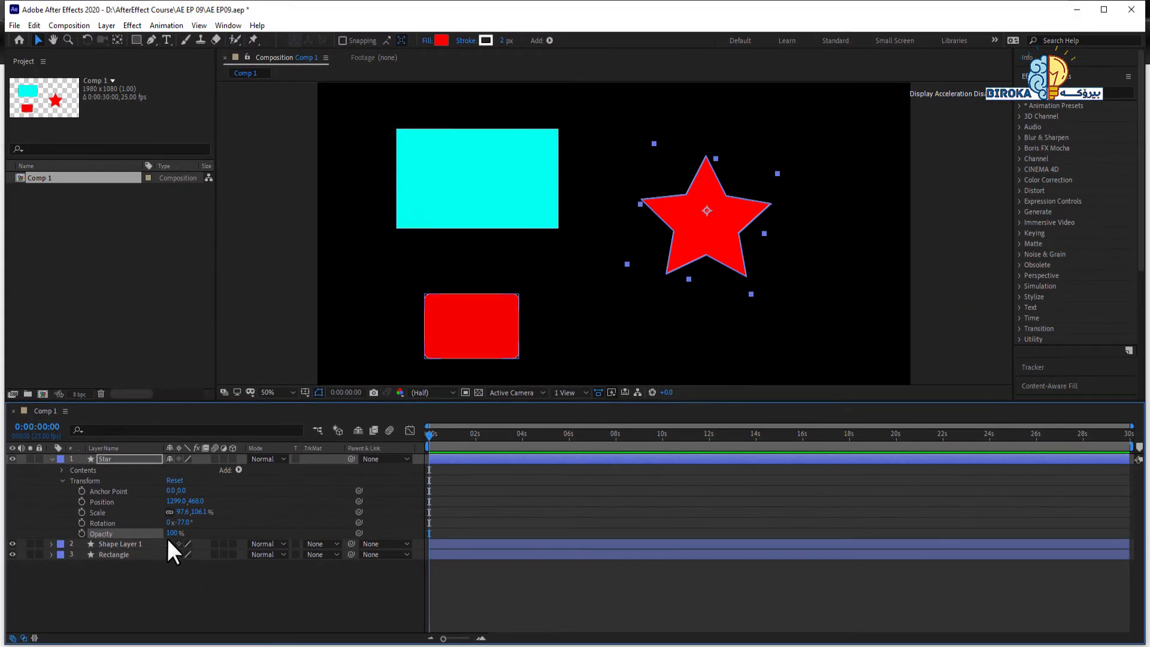
{"action": "mouse_move", "coordinate": [173, 534]}
{"action": "left_mouse_down"}
{"action": "mouse_move", "coordinate": [144, 534]}
{"action": "mouse_move", "coordinate": [191, 534]}
{"action": "left_mouse_up"}
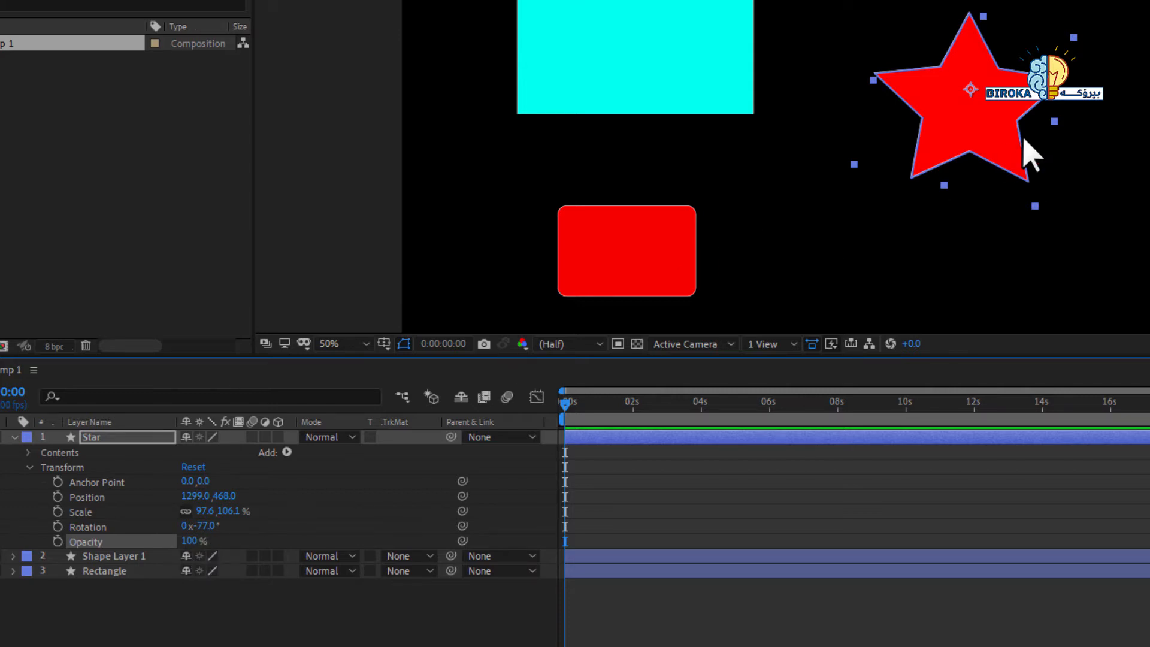
{"action": "left_click", "coordinate": [192, 543]}
{"action": "left_click_drag", "start_coordinate": [191, 543], "coordinate": [148, 541]}
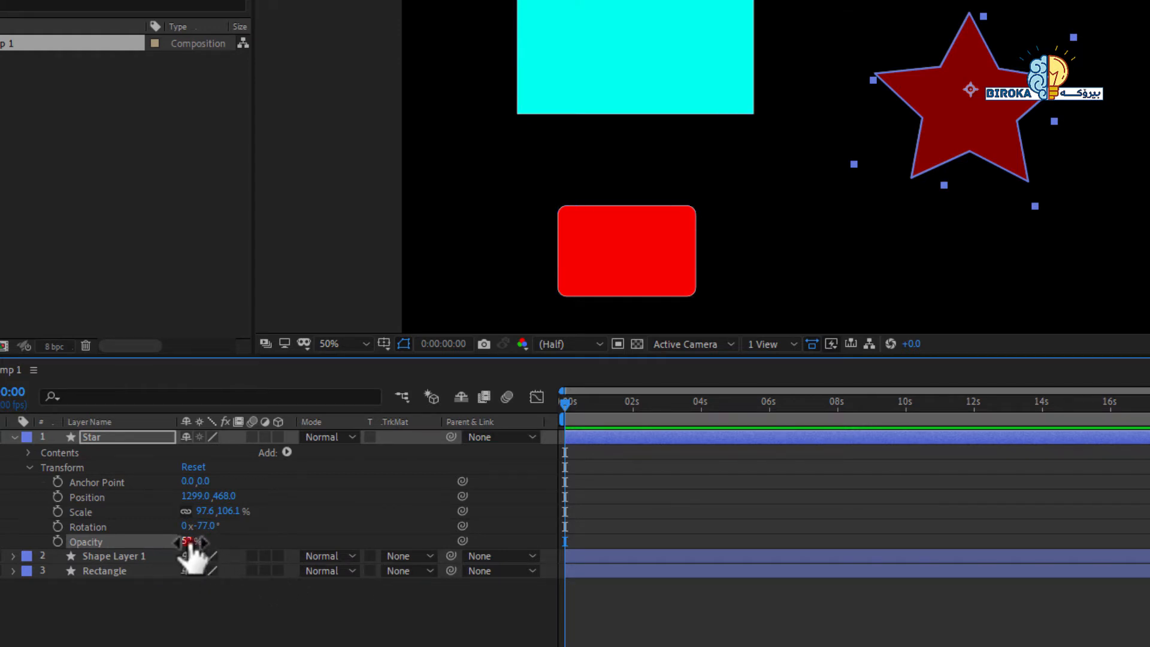
{"action": "left_click_drag", "start_coordinate": [189, 542], "coordinate": [131, 543]}
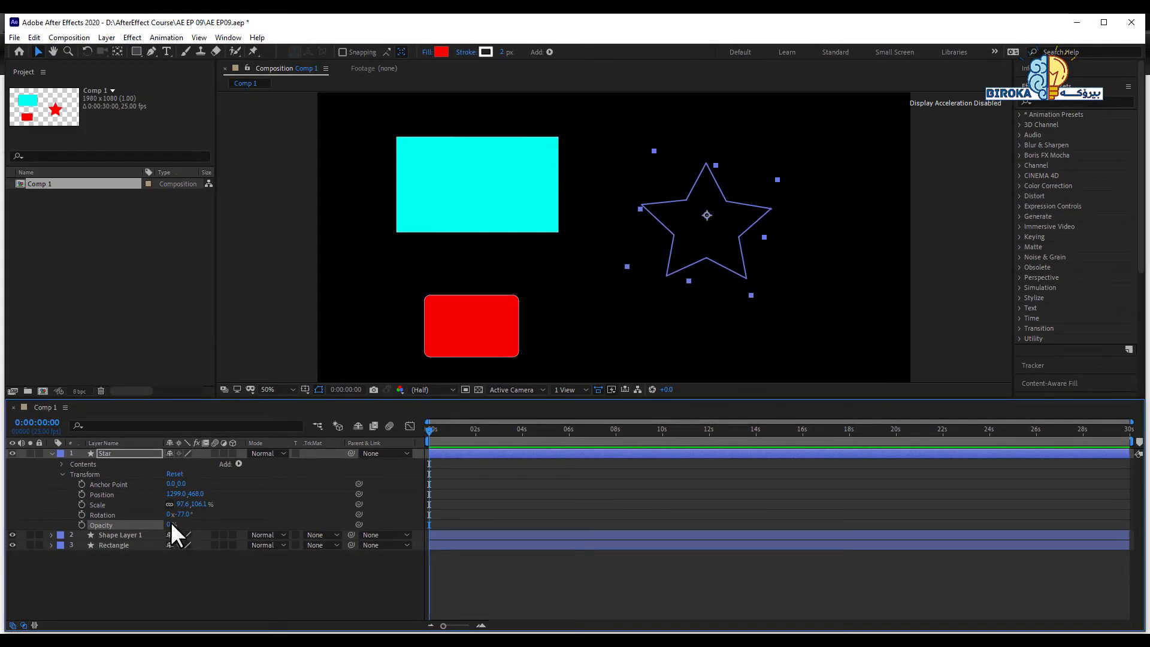
{"action": "left_click", "coordinate": [692, 227]}
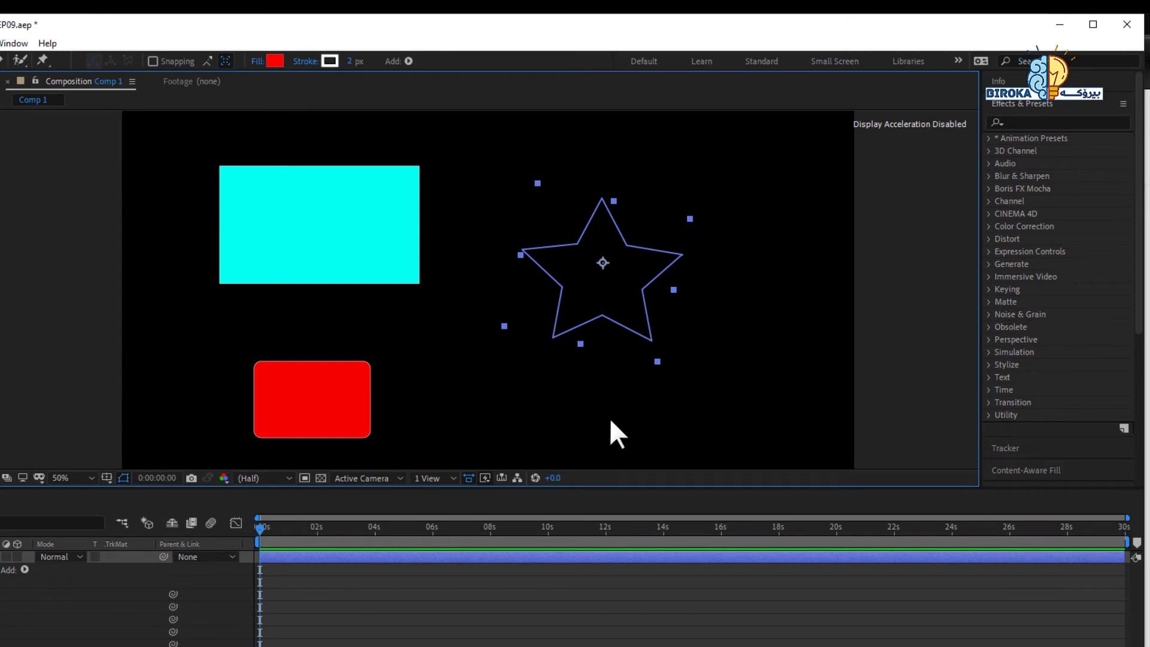
{"action": "left_click", "coordinate": [610, 441]}
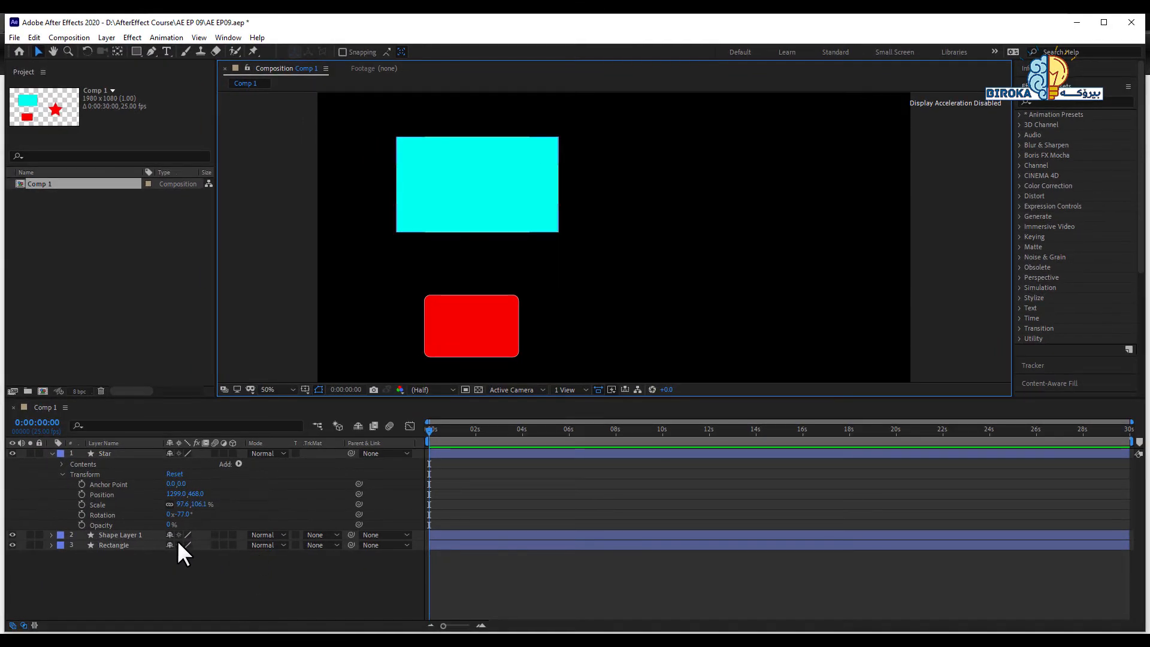
Step: Raise the star's opacity to 33%, bring it back to 0%, and deselect the layer
{"action": "left_click_drag", "start_coordinate": [170, 526], "coordinate": [202, 530]}
{"action": "left_click", "coordinate": [681, 318]}
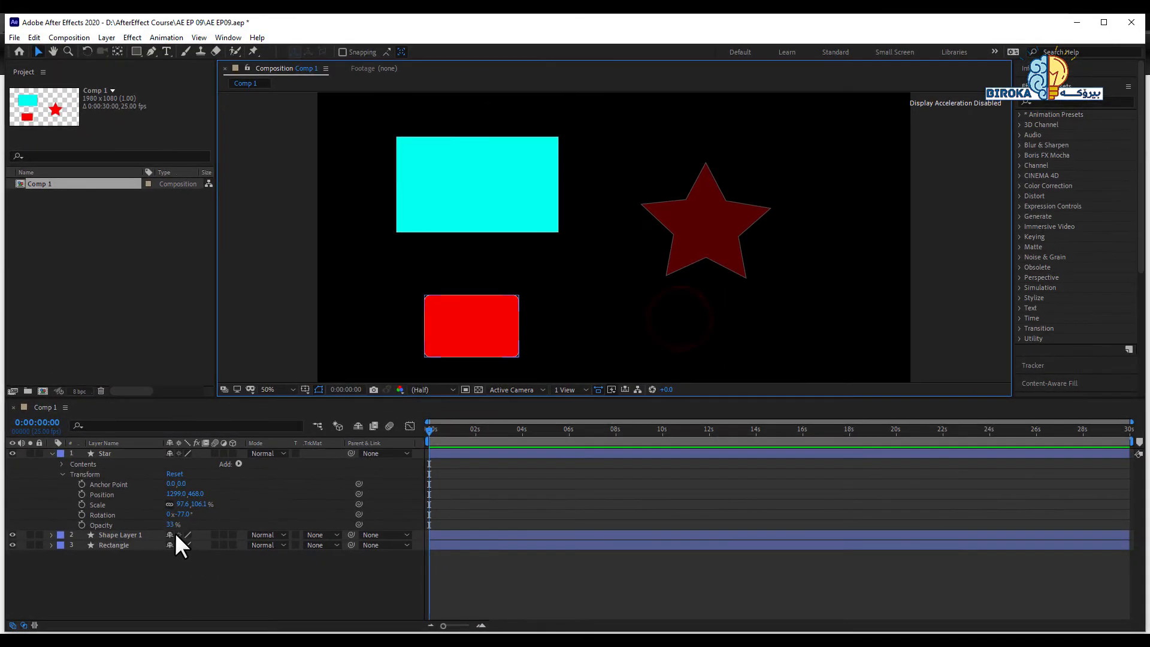
{"action": "left_click_drag", "start_coordinate": [227, 490], "coordinate": [164, 489]}
{"action": "left_click", "coordinate": [647, 261]}
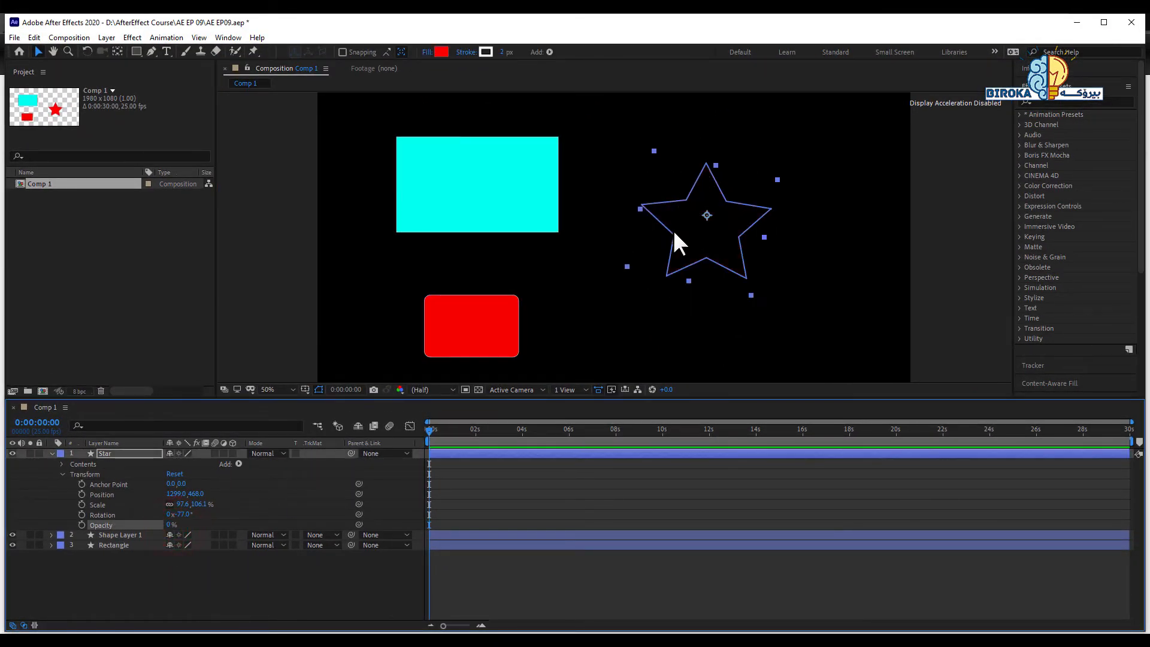
{"action": "left_click", "coordinate": [667, 332]}
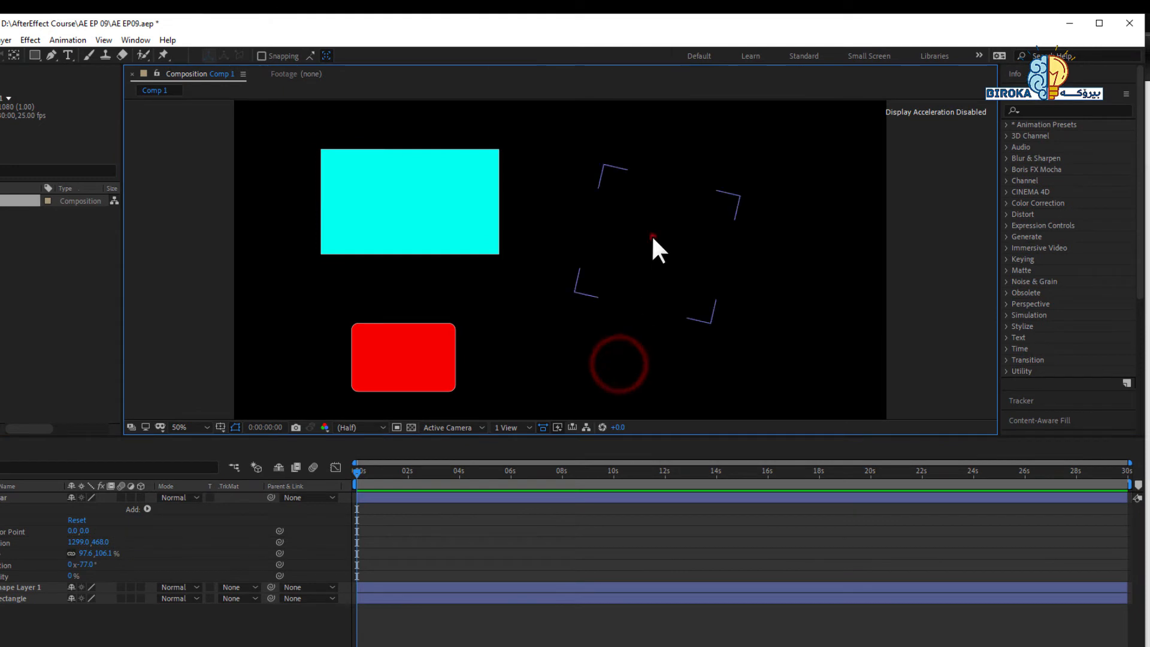
Step: Raise the hidden star's opacity to 90% and move it across the cyan rectangle to about 895, 330
{"action": "left_click", "coordinate": [653, 238]}
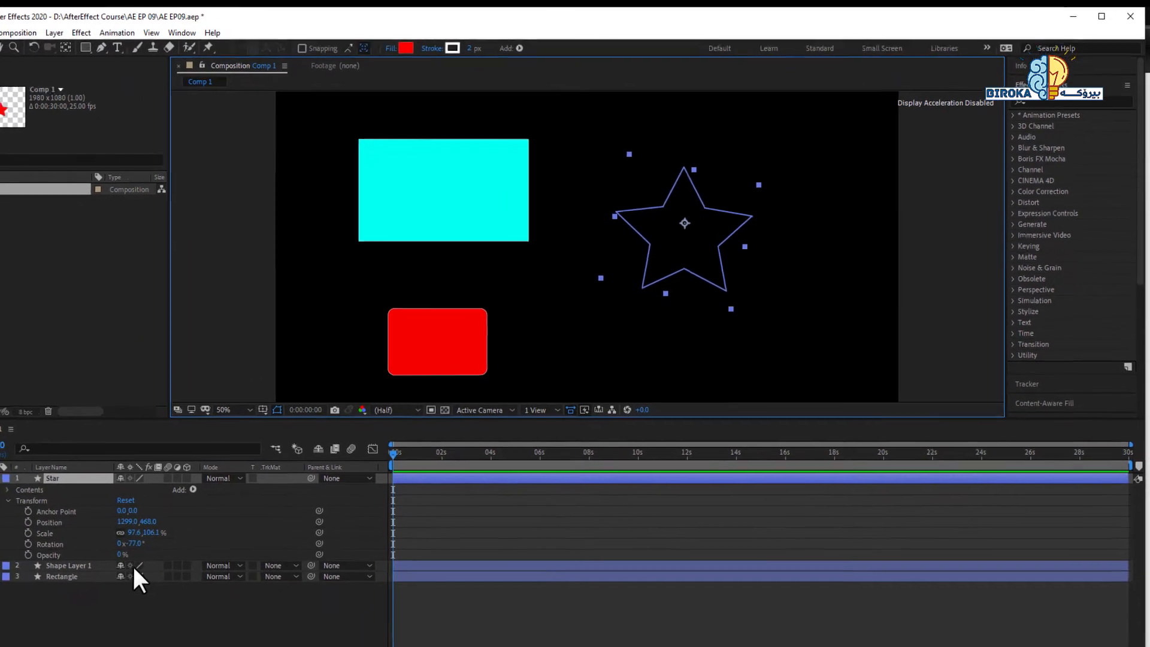
{"action": "left_click_drag", "start_coordinate": [168, 533], "coordinate": [222, 543]}
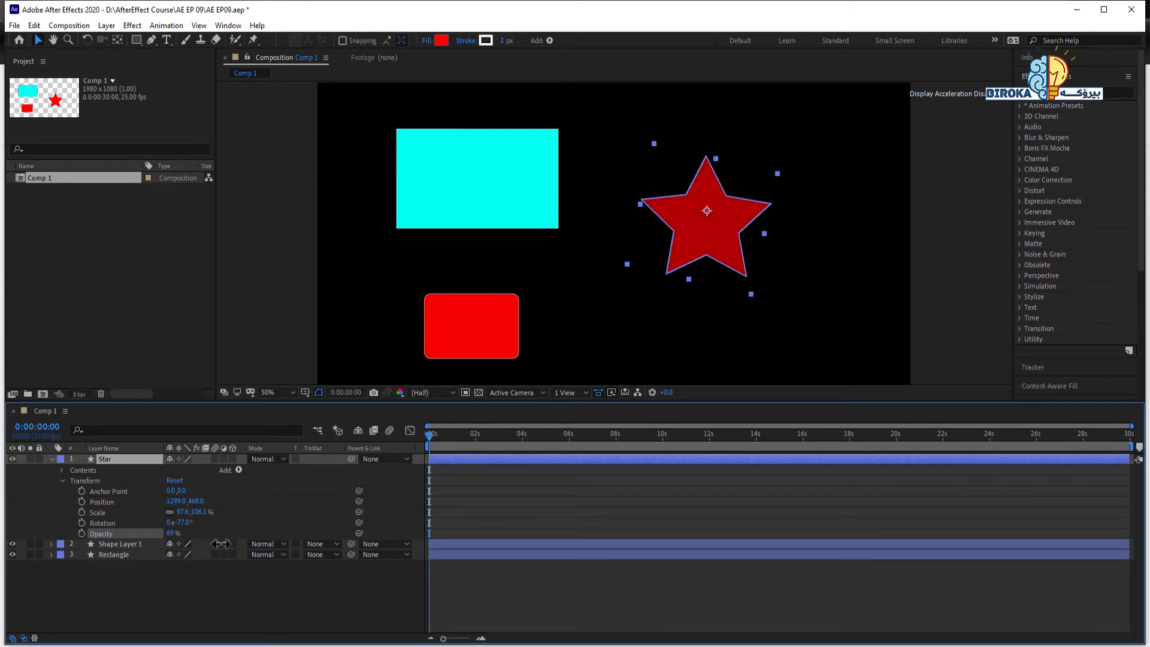
{"action": "left_click_drag", "start_coordinate": [221, 543], "coordinate": [236, 546]}
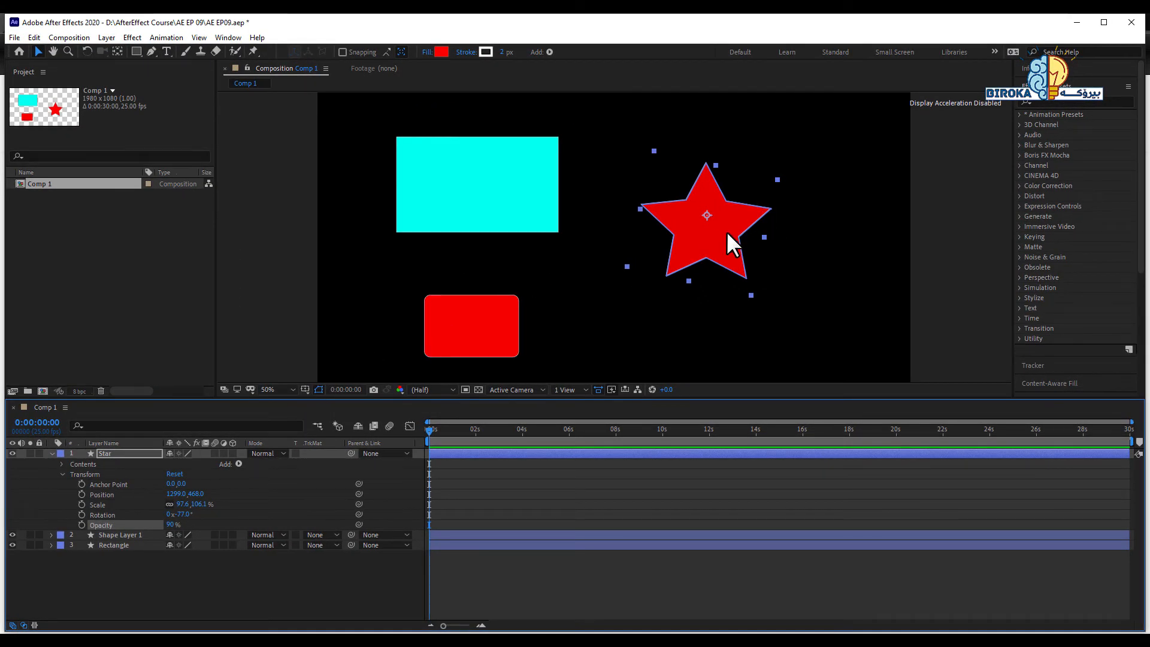
{"action": "left_click_drag", "start_coordinate": [726, 231], "coordinate": [500, 190]}
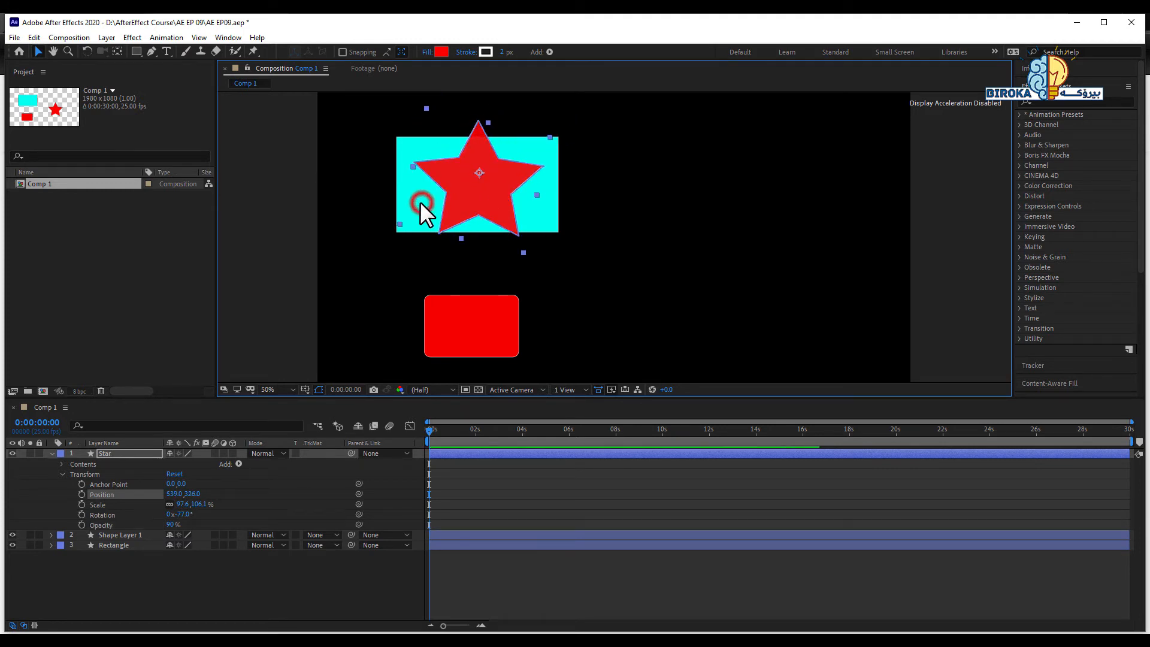
{"action": "left_click_drag", "start_coordinate": [438, 157], "coordinate": [543, 159]}
Step: Stretch the cyan rectangle vertically and move it back down fully into the frame
{"action": "left_click", "coordinate": [426, 159]}
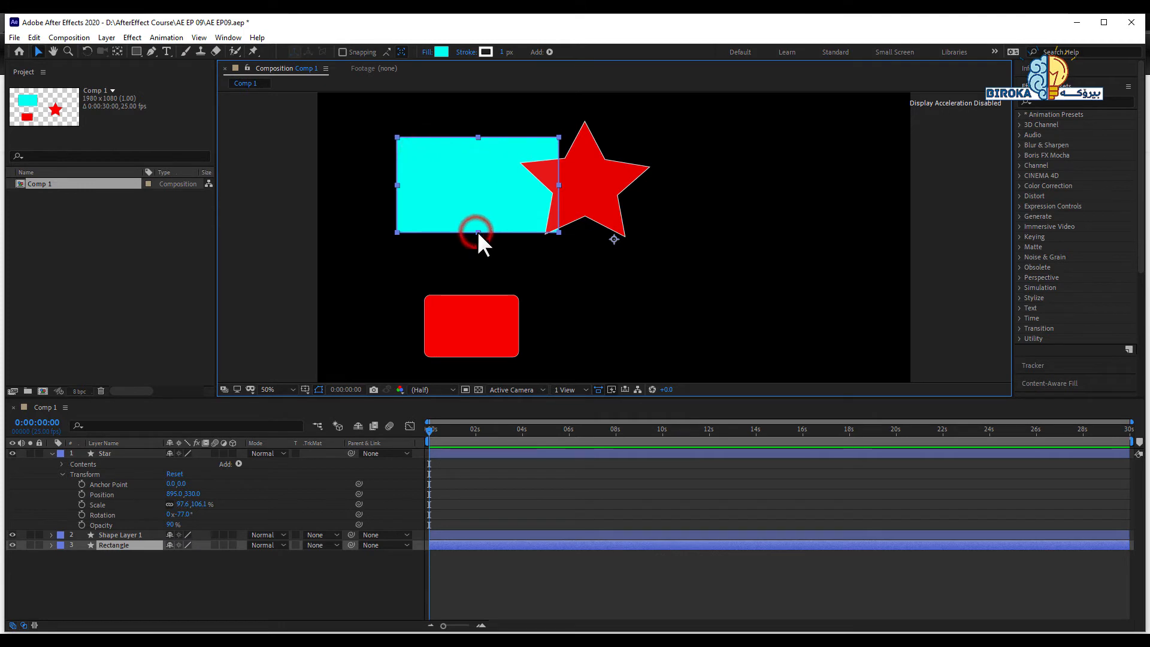
{"action": "mouse_move", "coordinate": [476, 231]}
{"action": "left_mouse_down"}
{"action": "mouse_move", "coordinate": [477, 246]}
{"action": "mouse_move", "coordinate": [472, 213]}
{"action": "mouse_move", "coordinate": [472, 228]}
{"action": "left_mouse_up"}
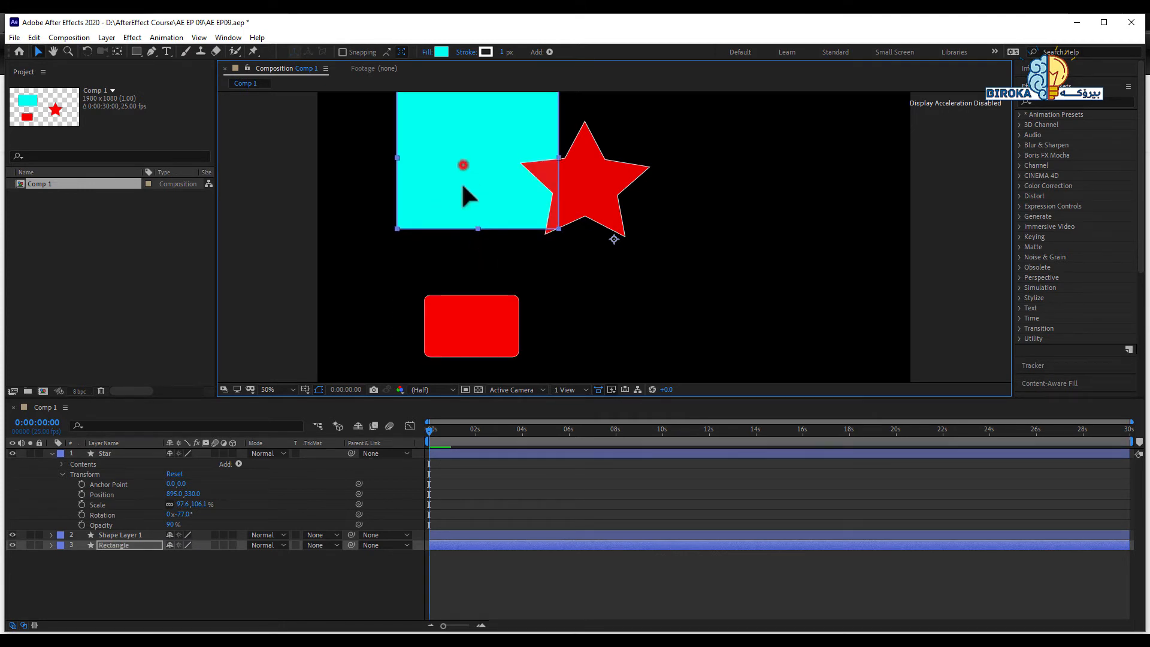
{"action": "left_click_drag", "start_coordinate": [461, 182], "coordinate": [469, 213]}
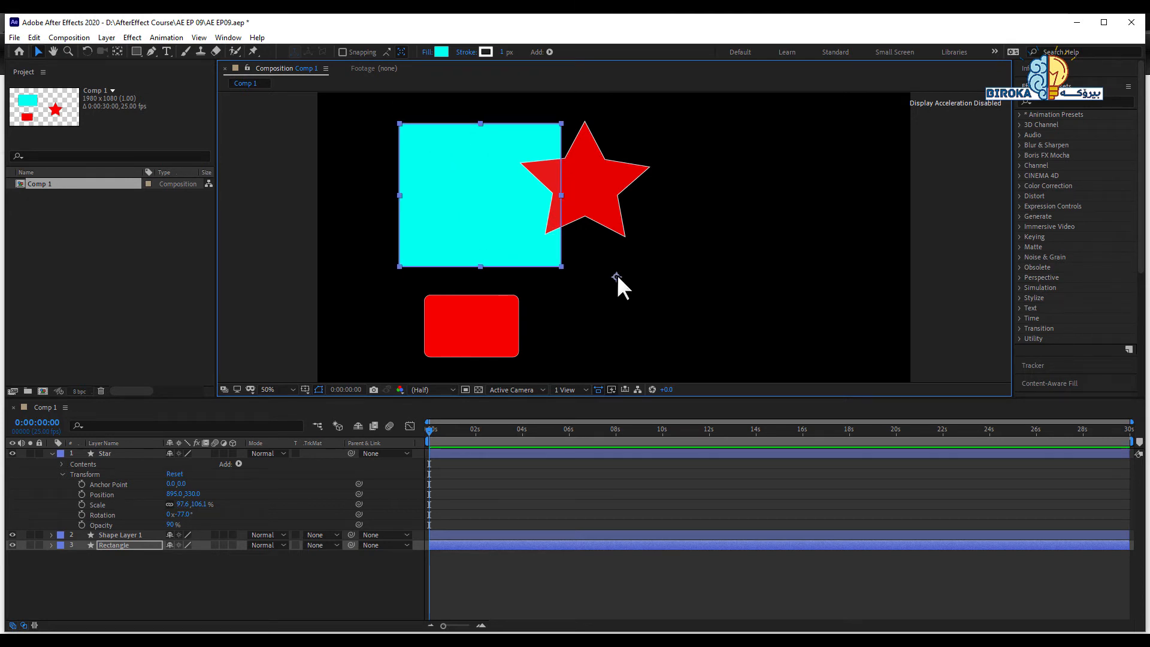
Step: Center the cyan rectangle's anchor point and enlarge the rectangle to about 146.7, 205.3%
{"action": "key", "text": "ctrl+alt+Home"}
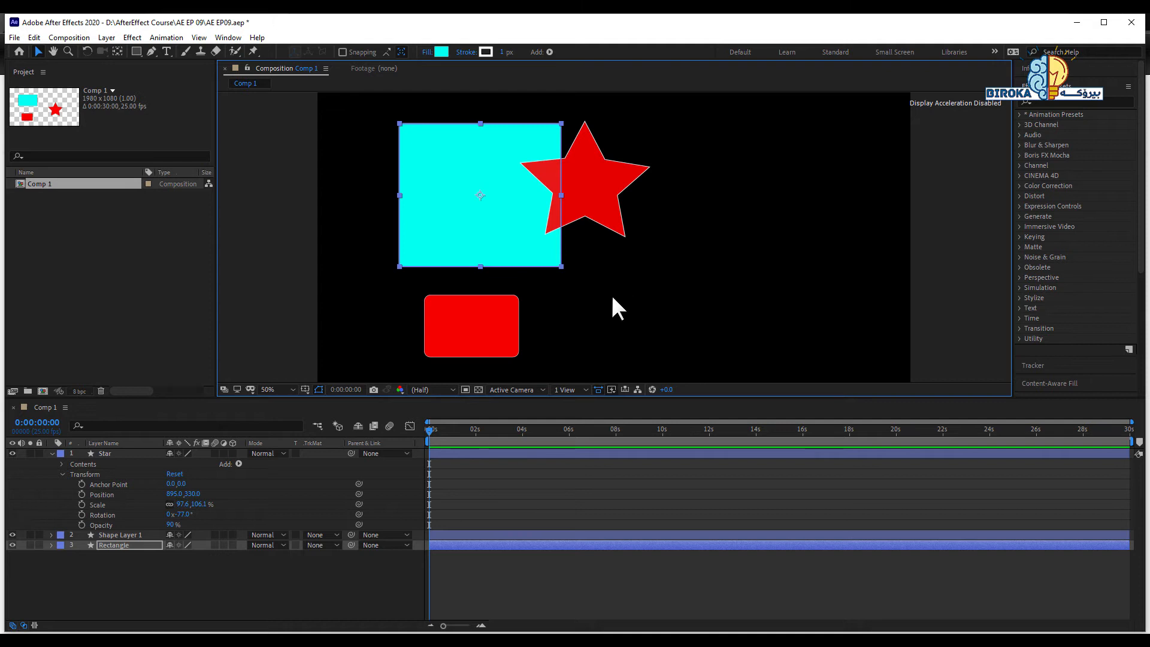
{"action": "left_click_drag", "start_coordinate": [563, 268], "coordinate": [605, 296]}
Step: Move the star onto the cyan rectangle at about 511, 350 and lower its opacity to 43%
{"action": "left_click", "coordinate": [622, 198]}
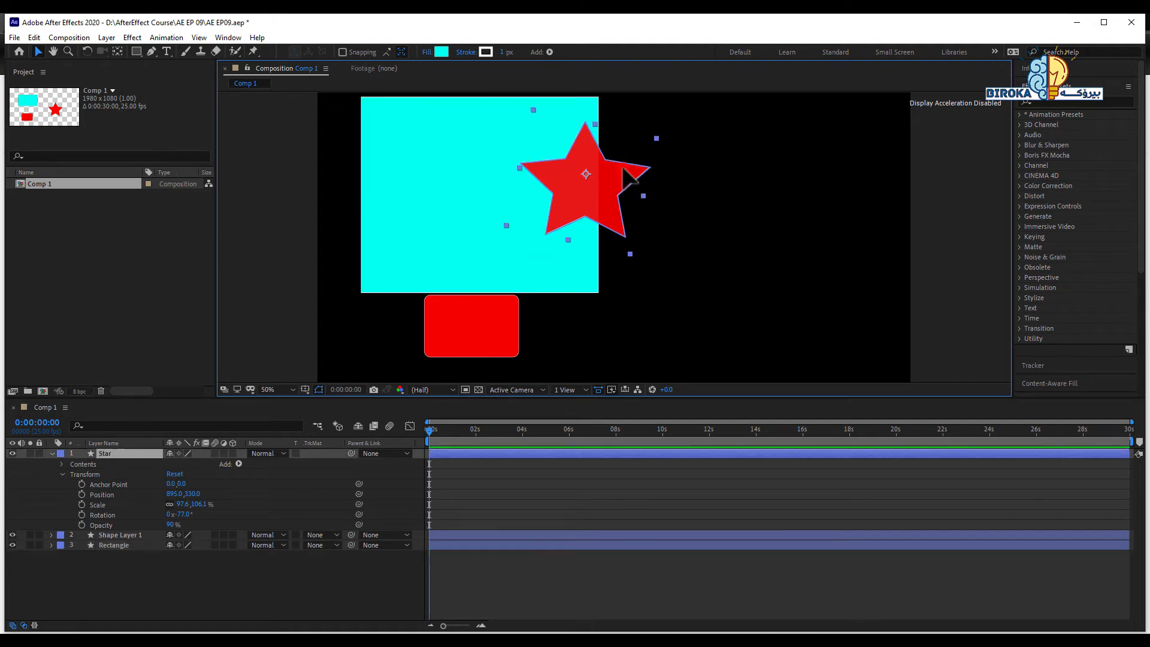
{"action": "left_click_drag", "start_coordinate": [596, 186], "coordinate": [502, 190]}
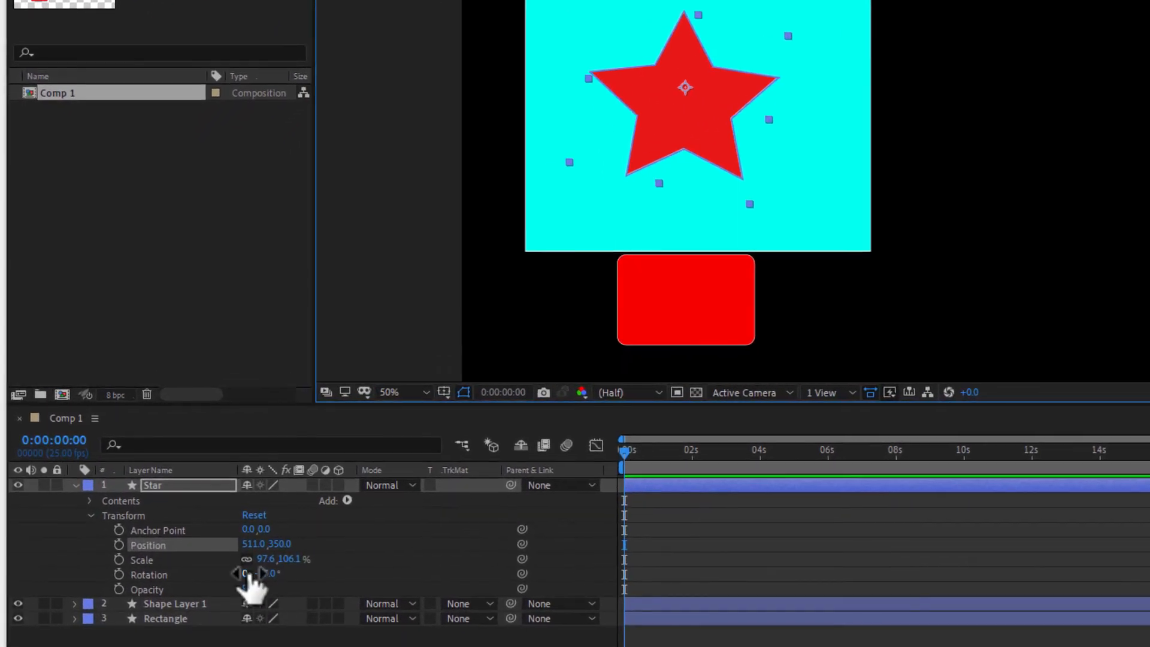
{"action": "left_click_drag", "start_coordinate": [249, 591], "coordinate": [214, 590]}
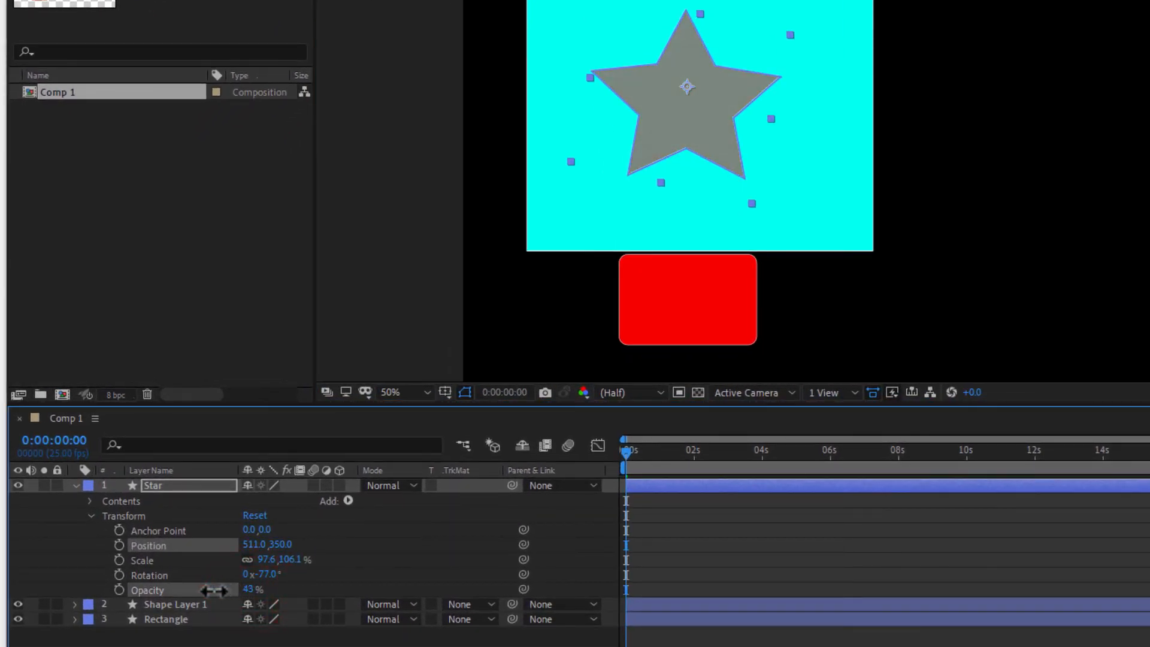
Step: Move the cyan rectangle right to about 1108, 490.5 and place the star across its left edge at about 699, 364
{"action": "left_click", "coordinate": [857, 103]}
{"action": "left_click", "coordinate": [711, 95]}
{"action": "left_click", "coordinate": [681, 78]}
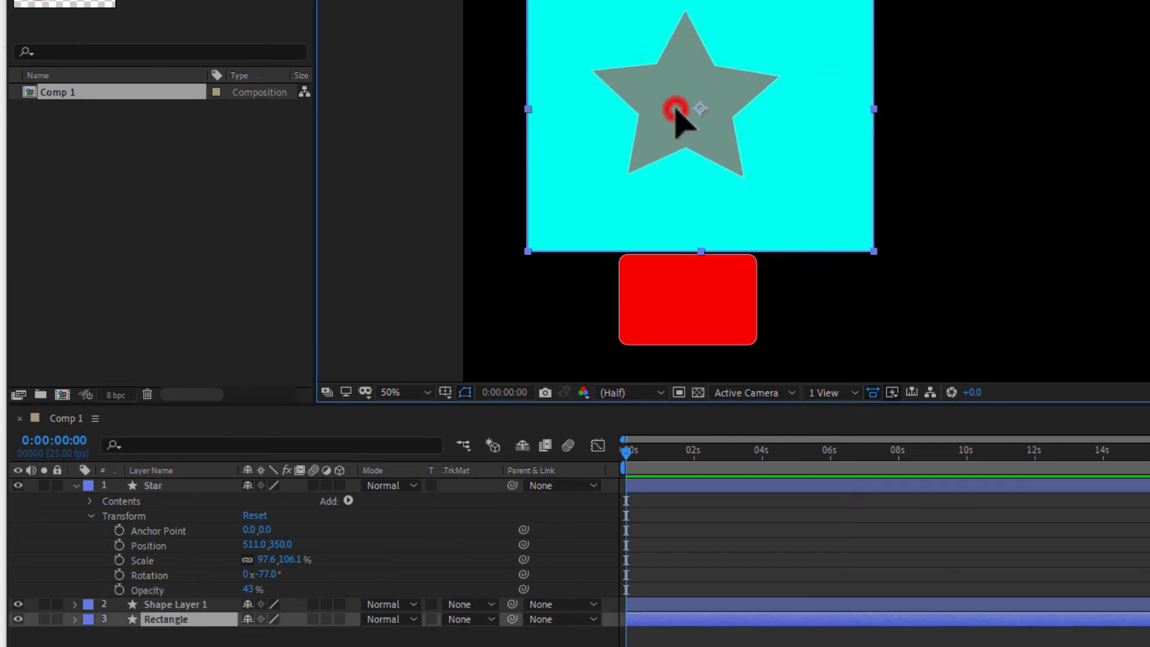
{"action": "left_click_drag", "start_coordinate": [749, 9], "coordinate": [994, 48]}
{"action": "left_click", "coordinate": [688, 78]}
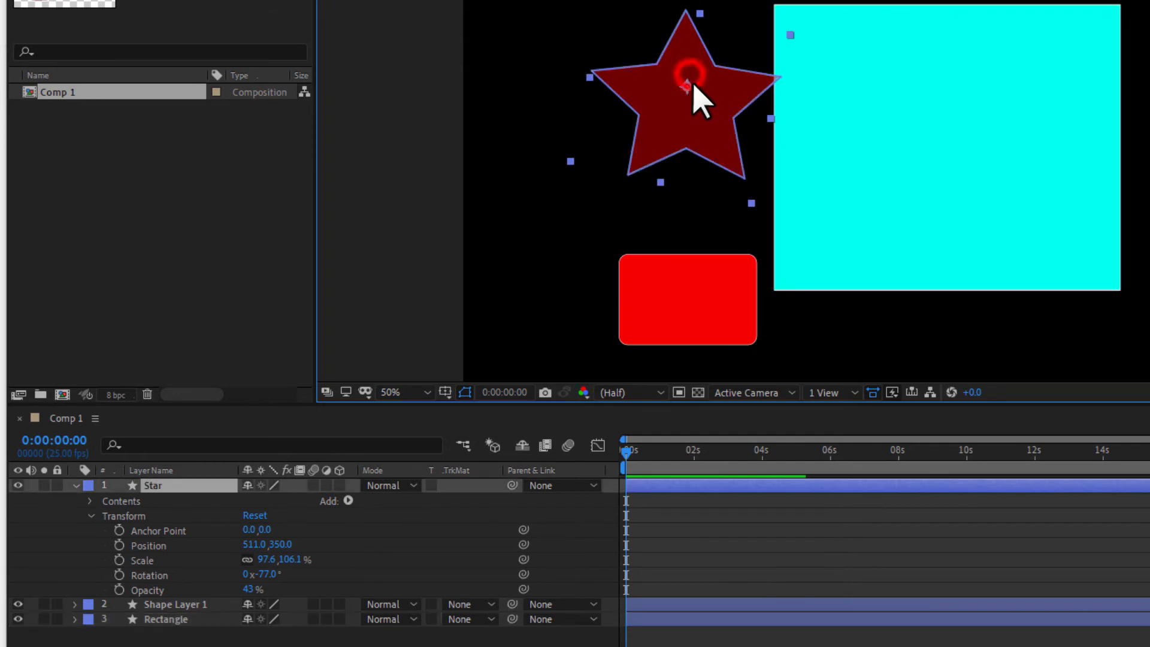
{"action": "left_click_drag", "start_coordinate": [692, 85], "coordinate": [765, 111]}
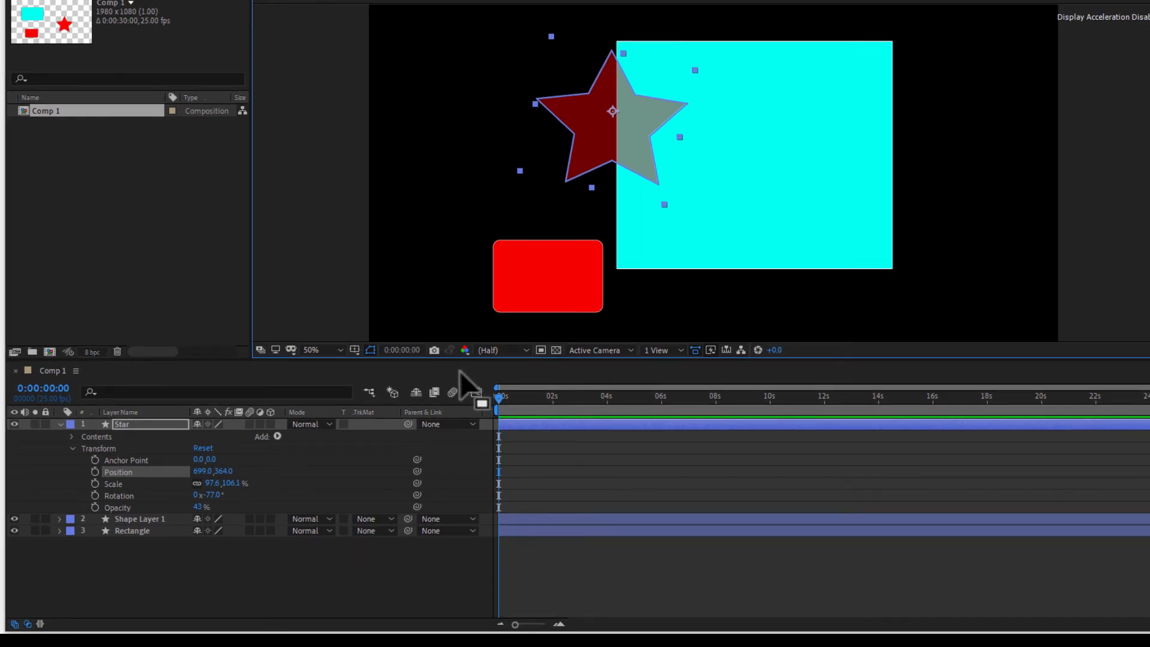
Step: Collapse the Star layer, view the Rectangle layer's Opacity alone and within its full Transform properties, then collapse and deselect it
{"action": "left_click", "coordinate": [842, 243]}
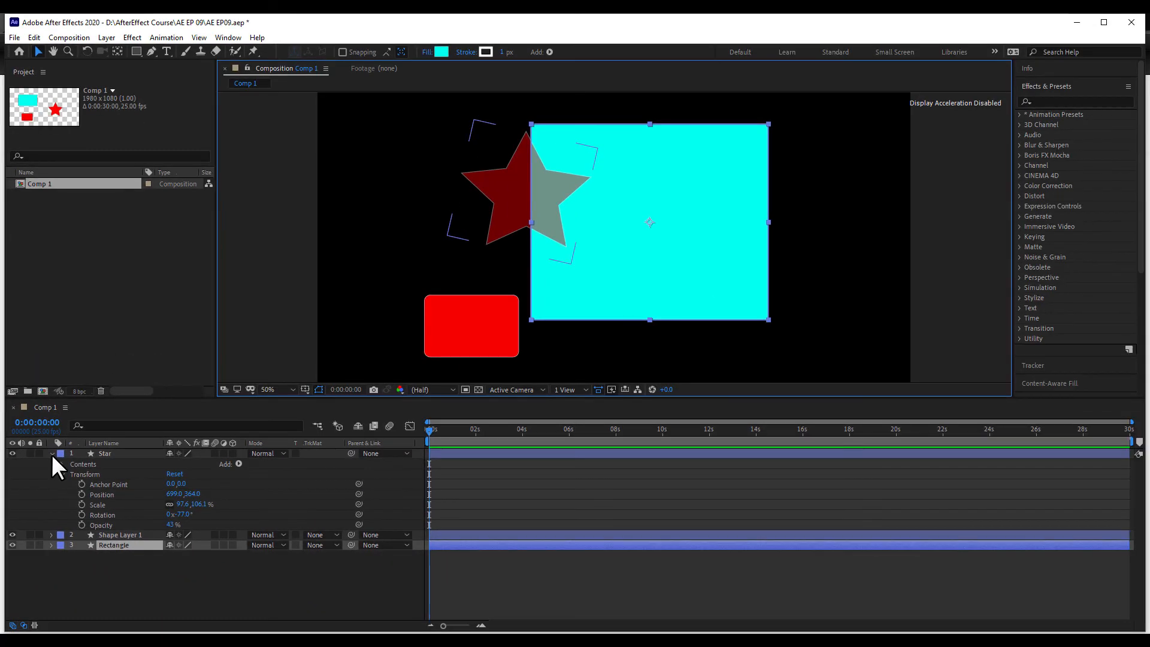
{"action": "left_click", "coordinate": [50, 454]}
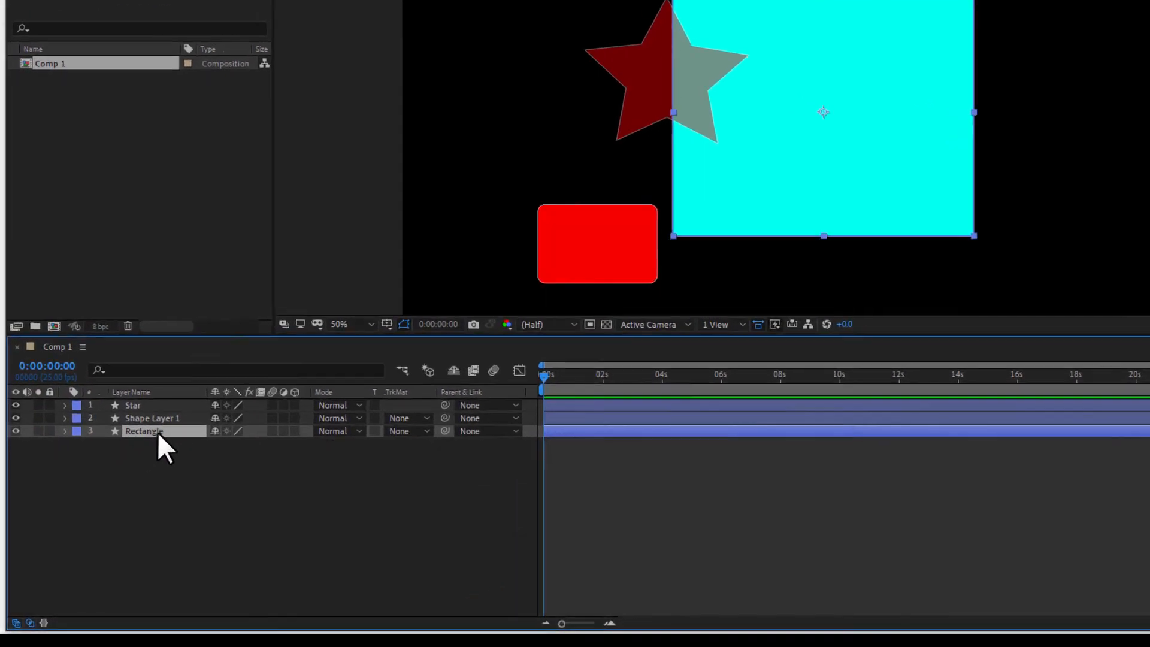
{"action": "key", "text": "t"}
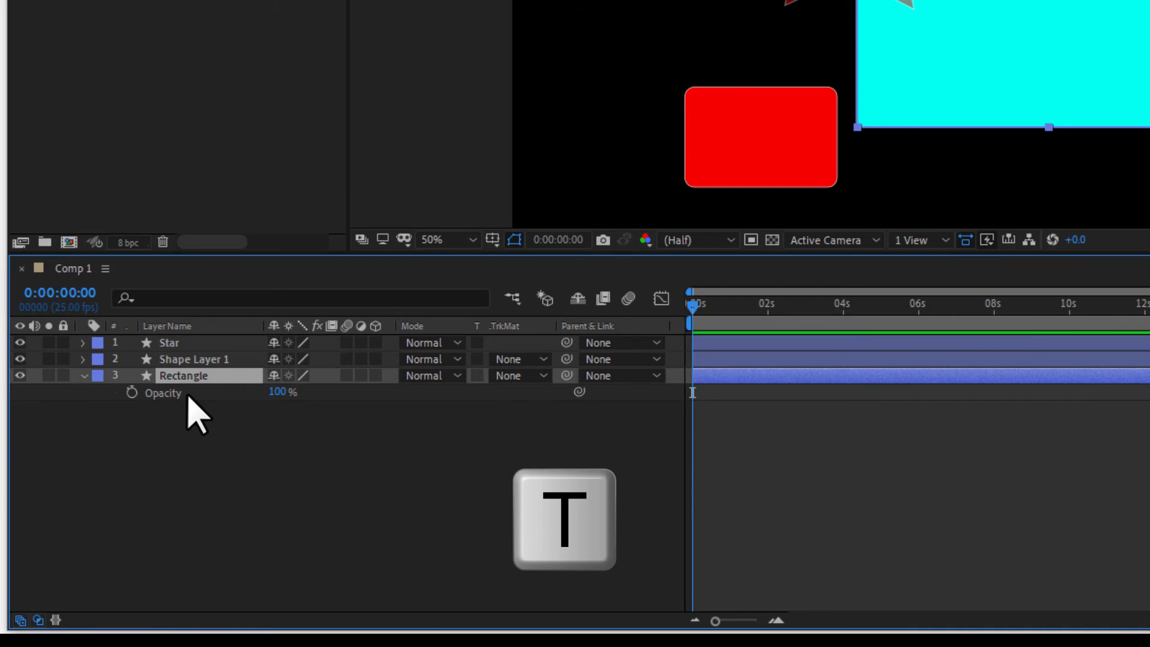
{"action": "left_click", "coordinate": [84, 375]}
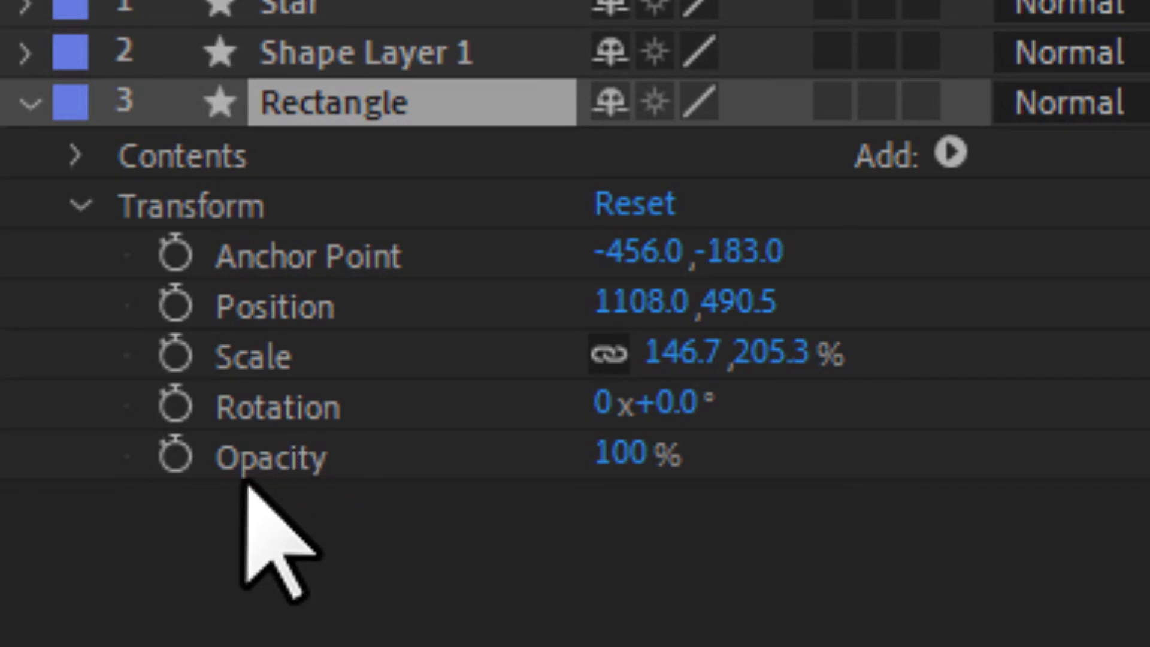
{"action": "left_click", "coordinate": [230, 457]}
{"action": "left_click", "coordinate": [30, 103]}
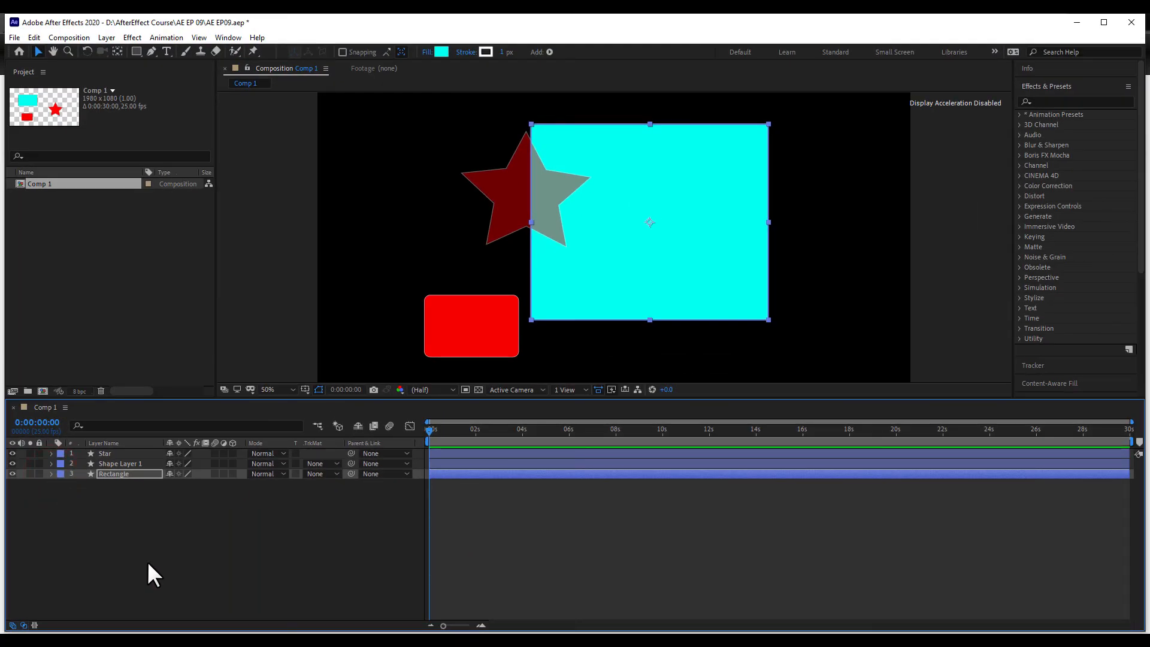
{"action": "left_click", "coordinate": [147, 549]}
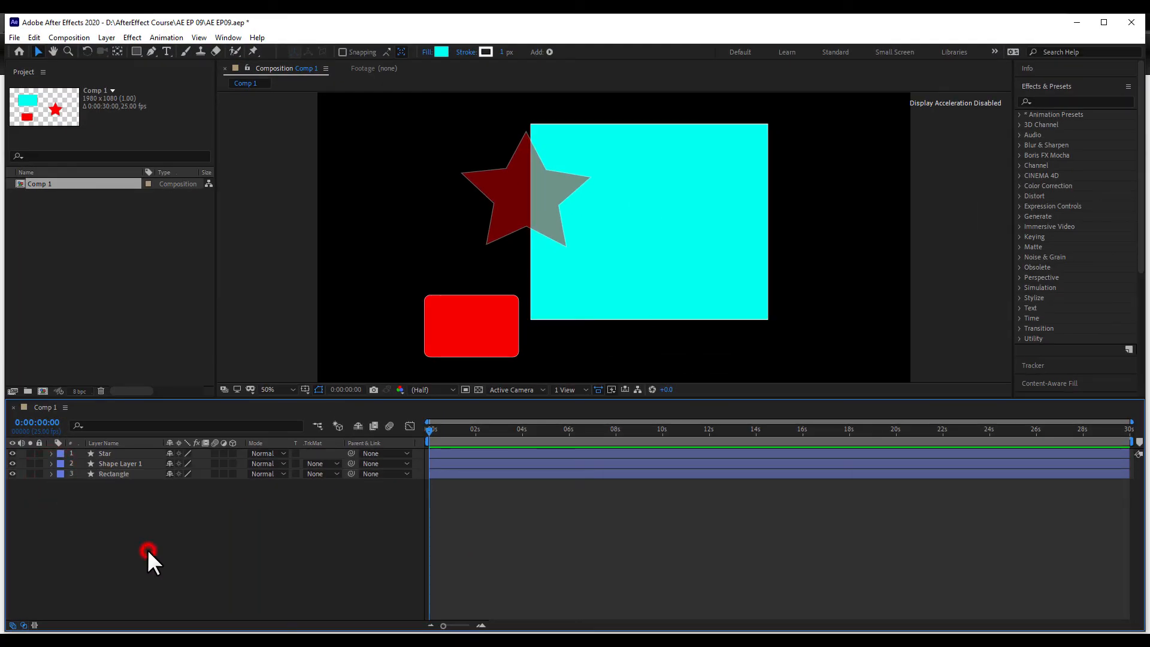
Step: Reveal only the Opacity property of the Rectangle layer and set it to 75%
{"action": "left_click", "coordinate": [111, 473]}
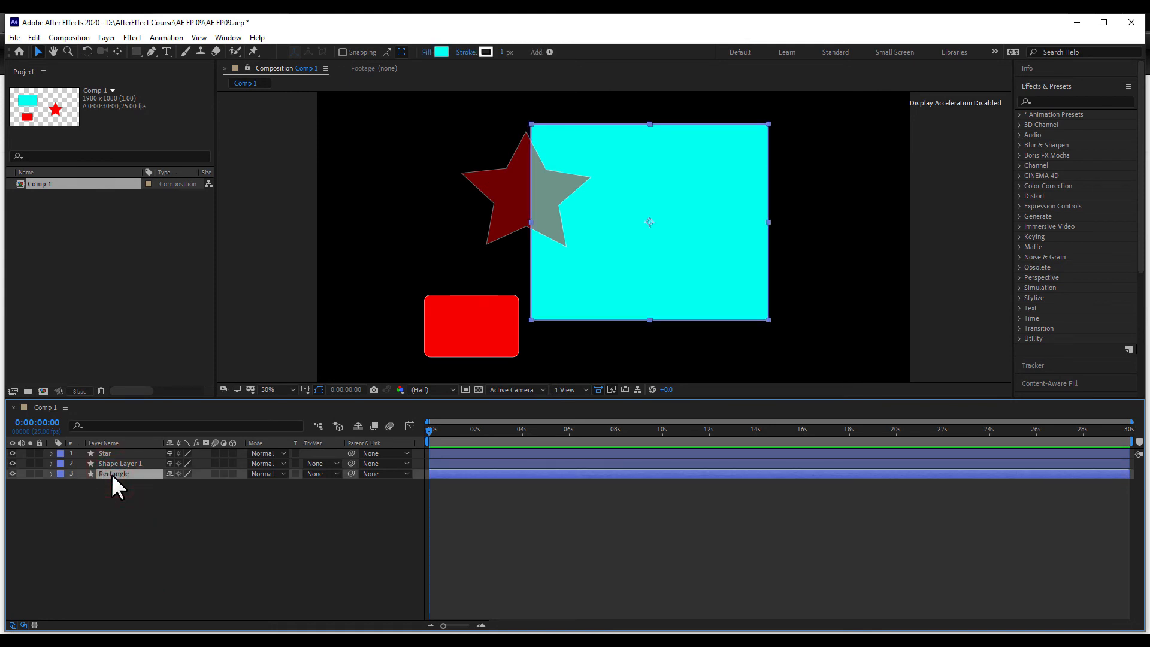
{"action": "key", "text": "t"}
{"action": "left_click", "coordinate": [167, 486]}
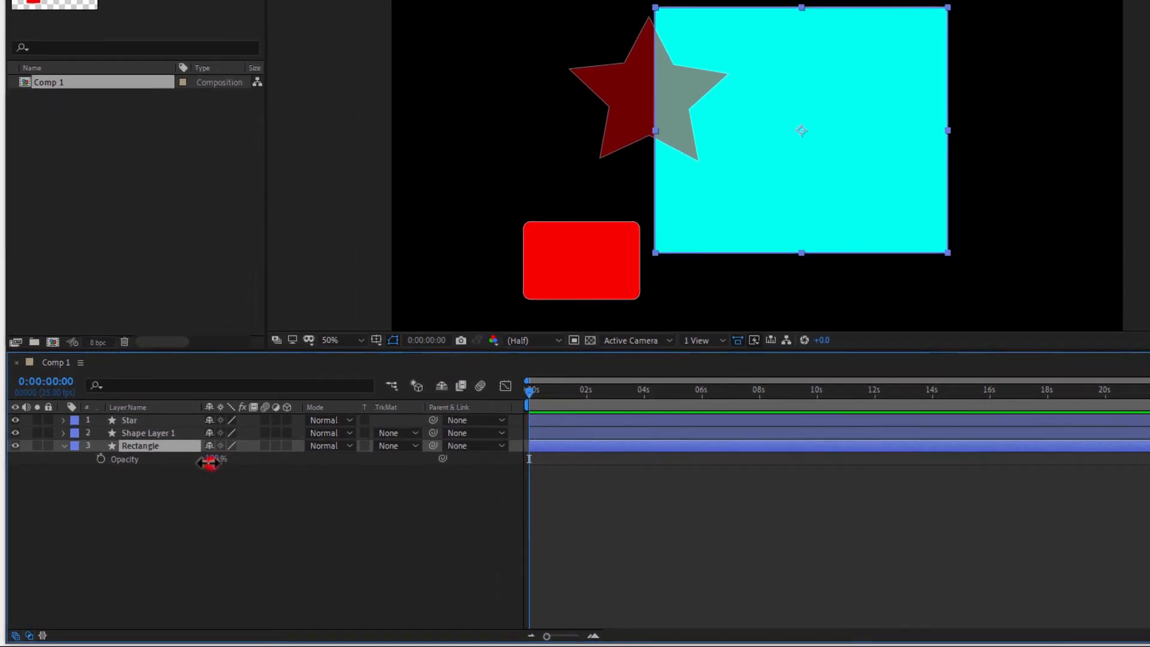
{"action": "mouse_move", "coordinate": [209, 462]}
{"action": "left_mouse_down"}
{"action": "mouse_move", "coordinate": [179, 456]}
{"action": "mouse_move", "coordinate": [195, 457]}
{"action": "left_mouse_up"}
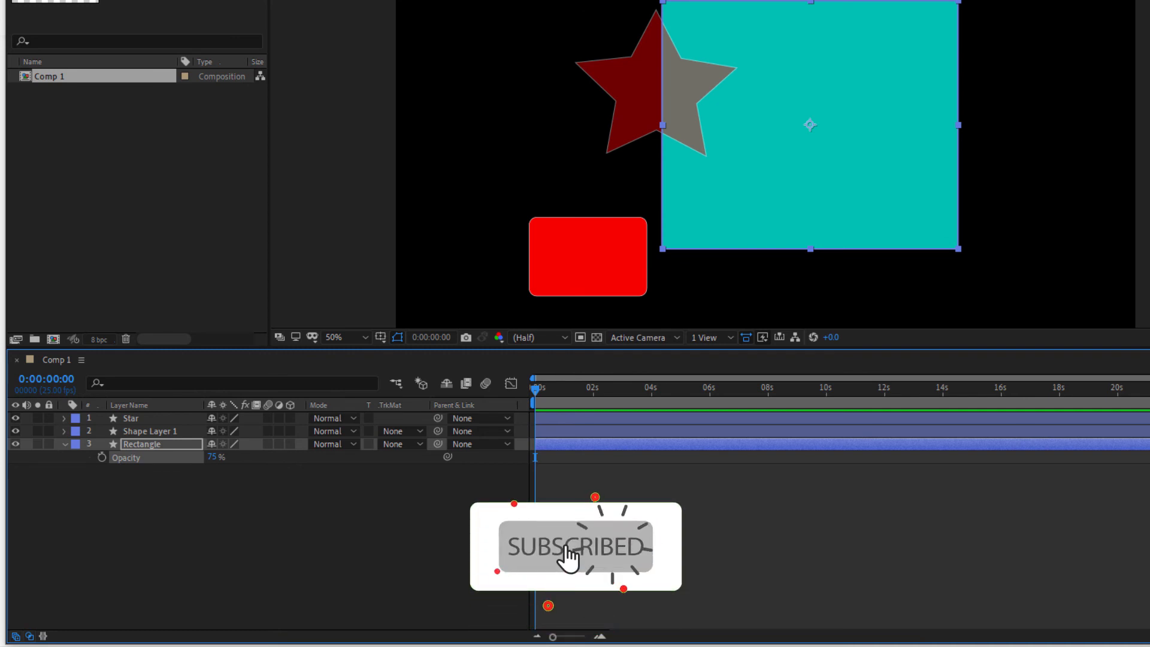
Step: Move the red rounded rectangle onto the lower part of the cyan rectangle
{"action": "left_click", "coordinate": [607, 261]}
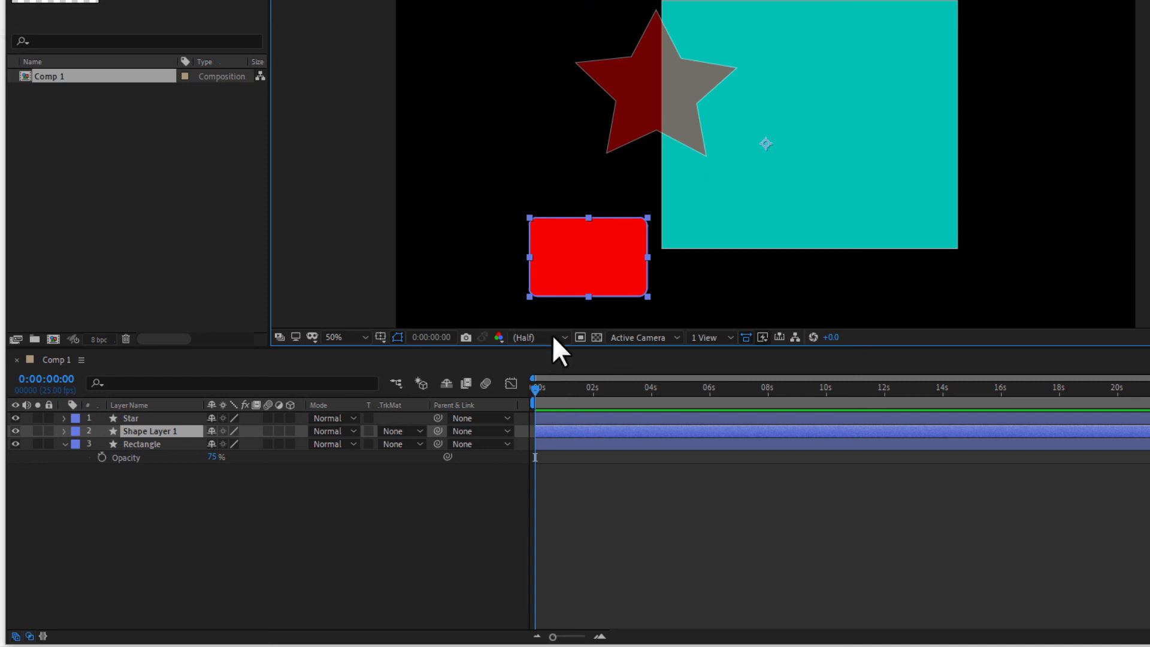
{"action": "left_click_drag", "start_coordinate": [591, 276], "coordinate": [821, 239]}
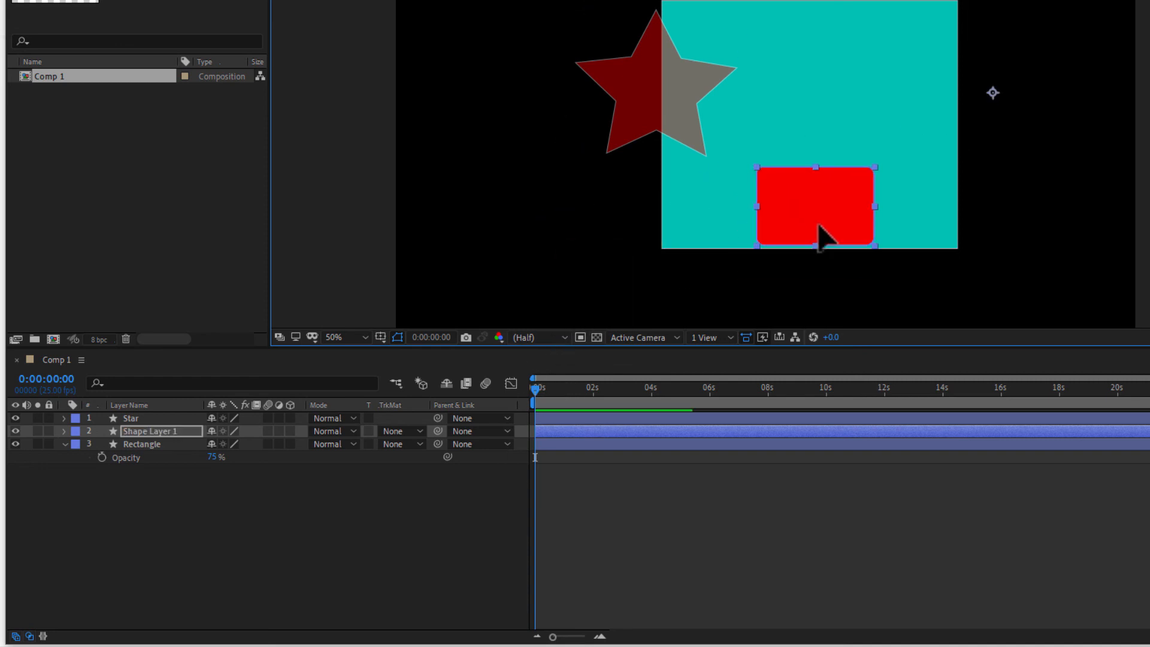